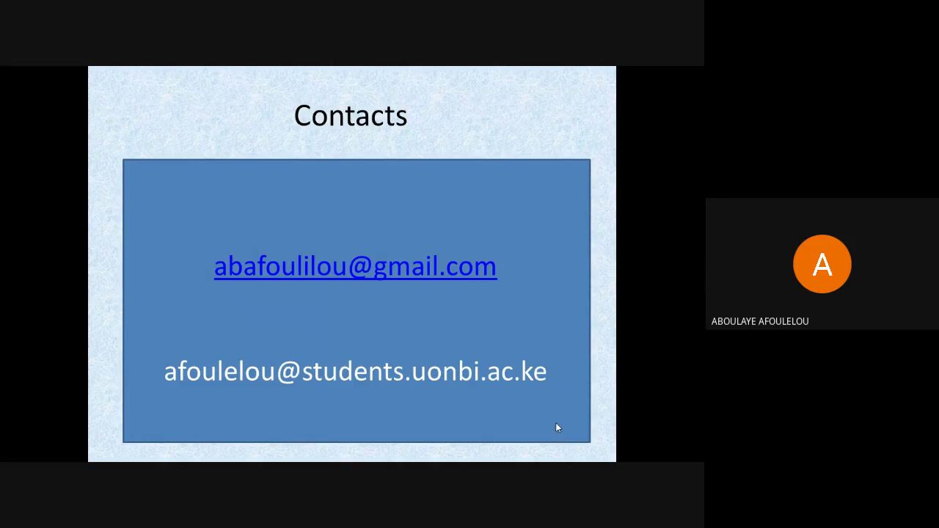
Step: End the slide show, switch to KoboToolbox in Chrome and leave the AF100 form without saving to return to the project list
key(Escape)
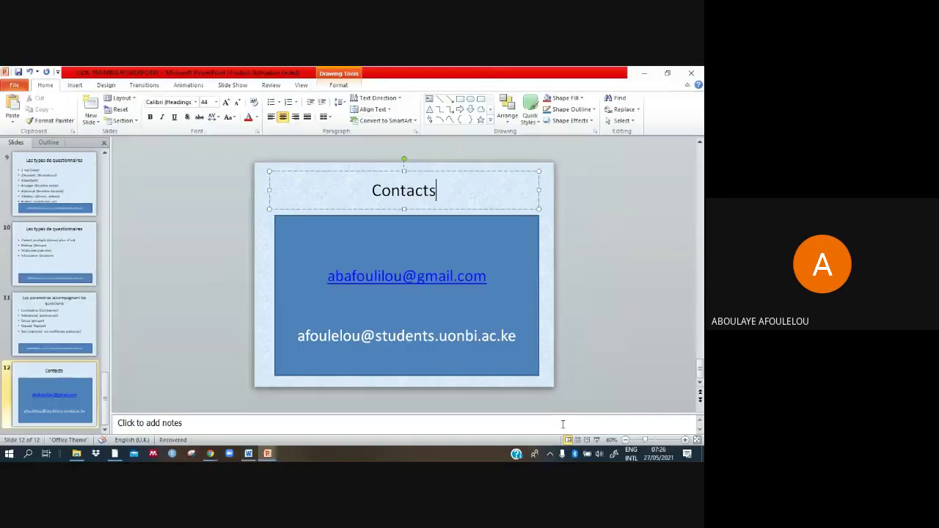
click(210, 456)
click(164, 408)
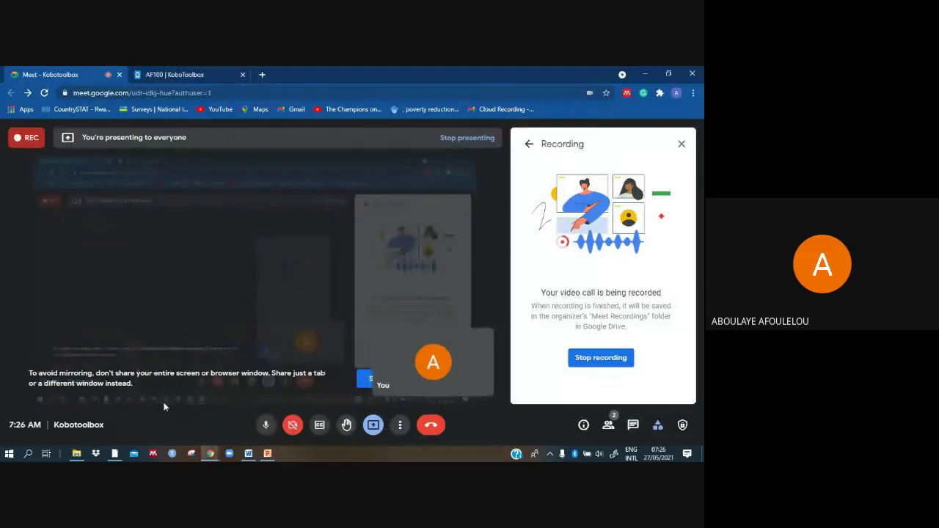
click(186, 74)
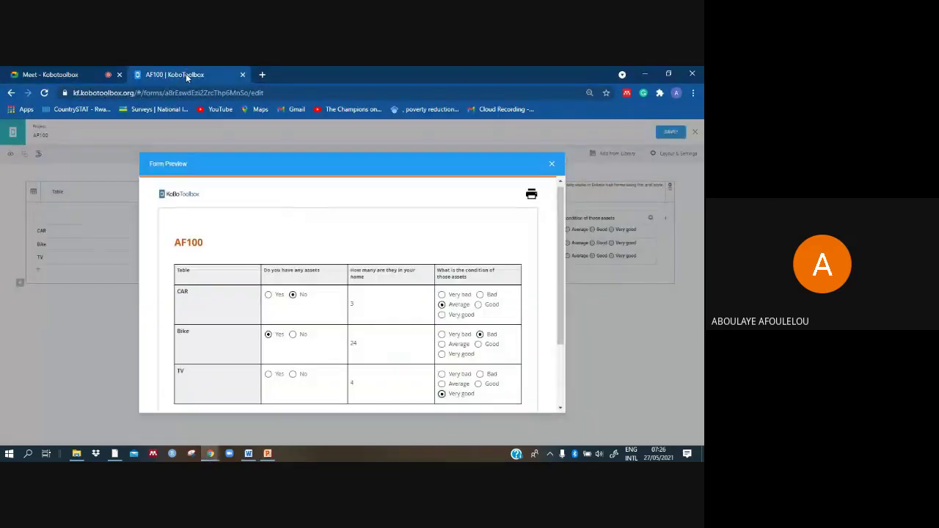
click(11, 93)
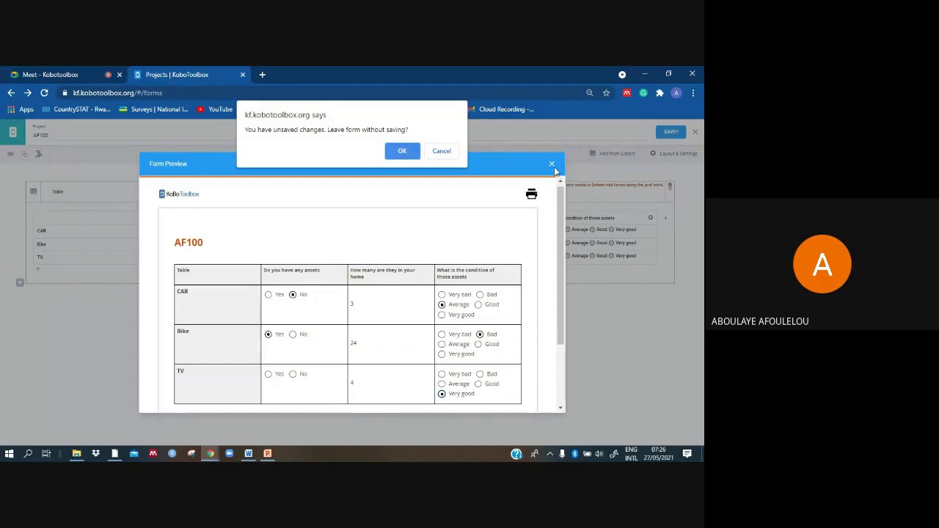
click(407, 153)
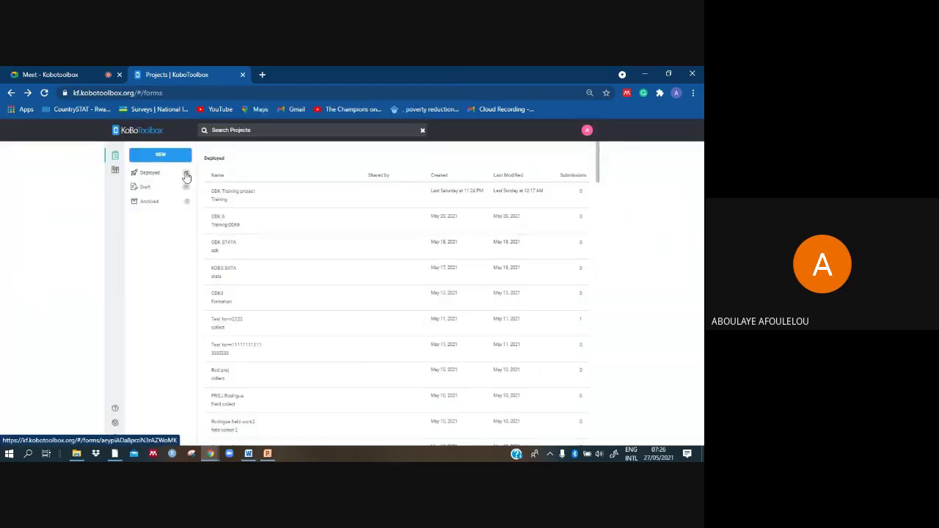
Step: Start a new project built from scratch, named KOBO100 with the description "Training"
click(174, 156)
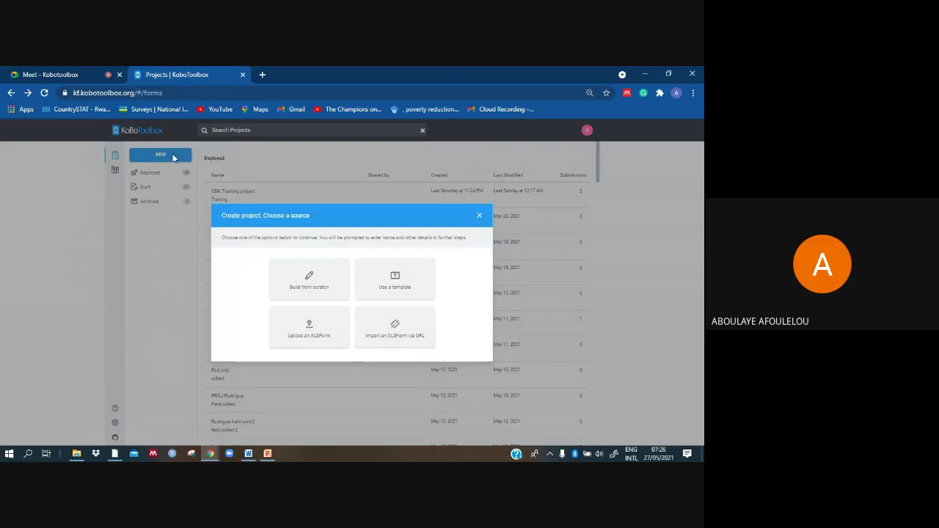
click(321, 293)
click(293, 243)
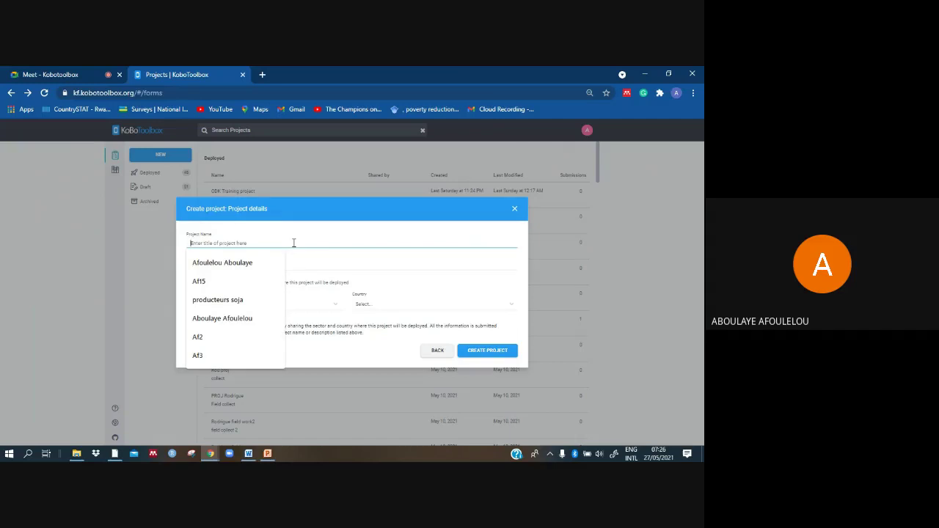
text(KOBO100)
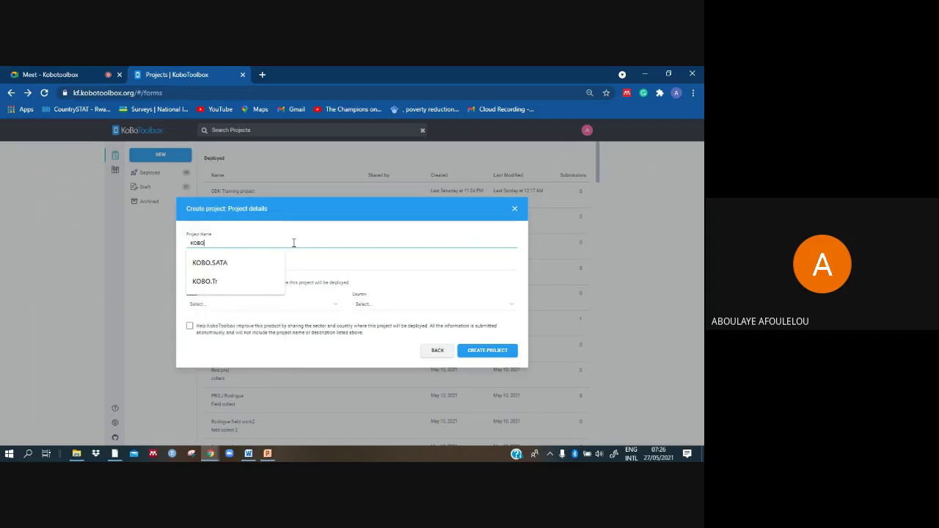
click(277, 269)
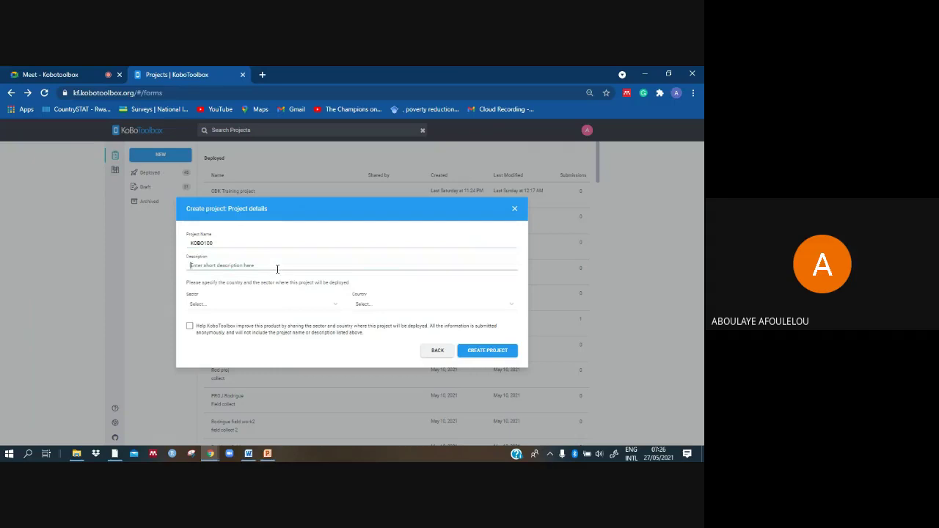
text(Training)
Step: Set the sector to Other and the country to Burkina Faso, tick the sector and country sharing consent, and create the project
click(338, 306)
text(other)
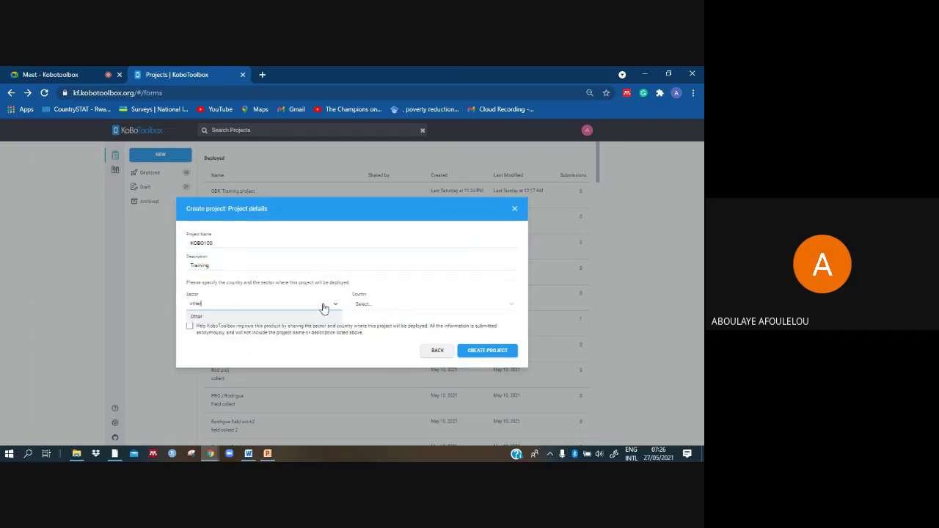
key(Return)
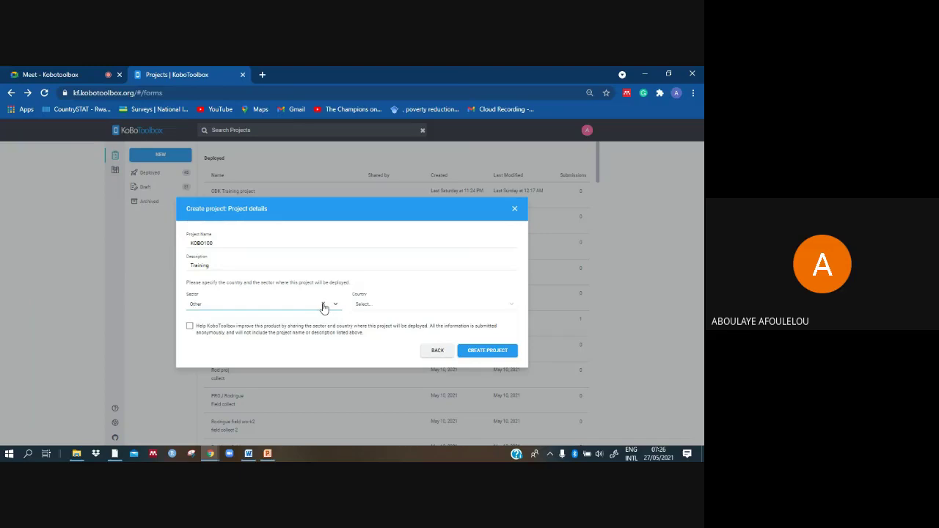
click(396, 307)
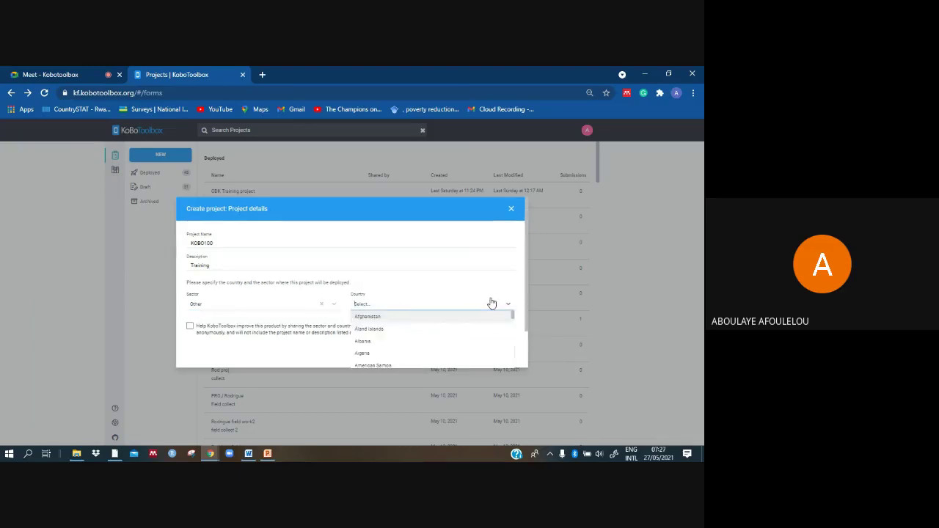
text(So)
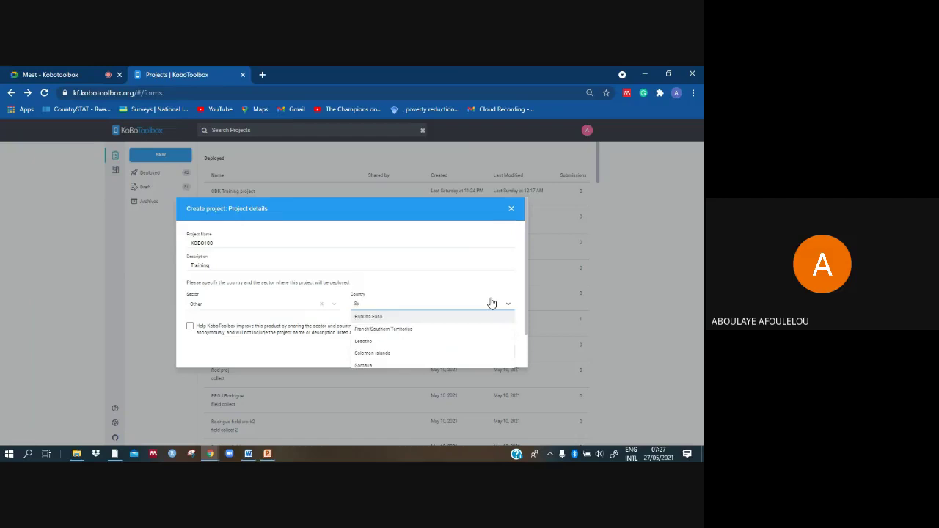
click(453, 321)
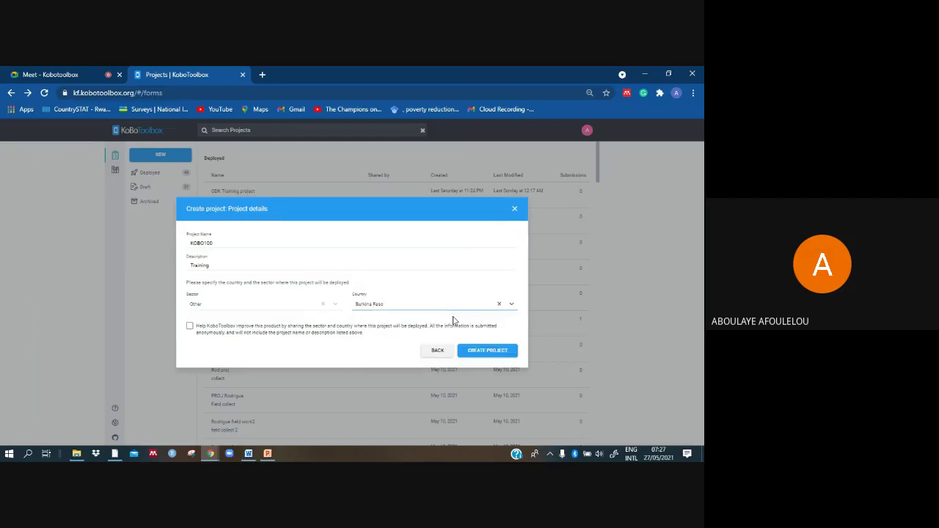
click(189, 326)
click(504, 352)
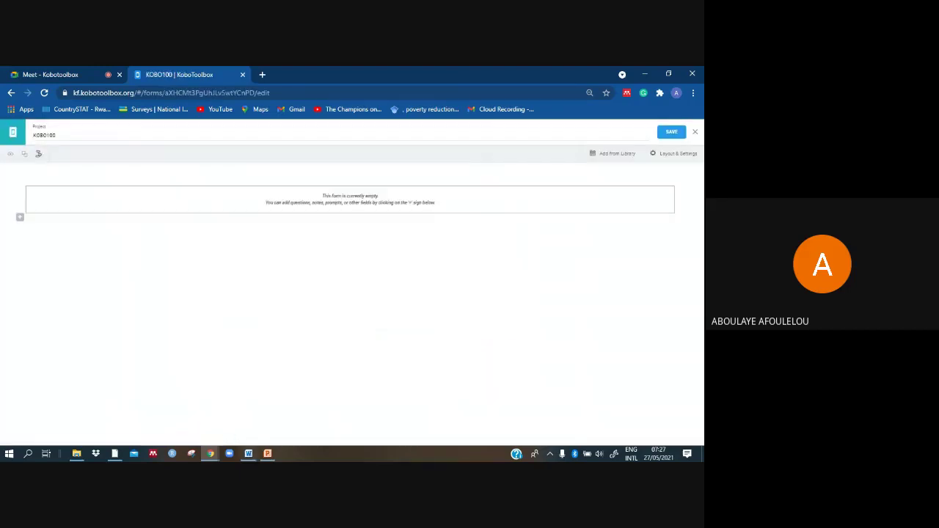
Step: Consult the Word questionnaire and enter a new question, "Interview results 1.finished (complete answer) 2.partially completed 3. Other, specify"
click(249, 455)
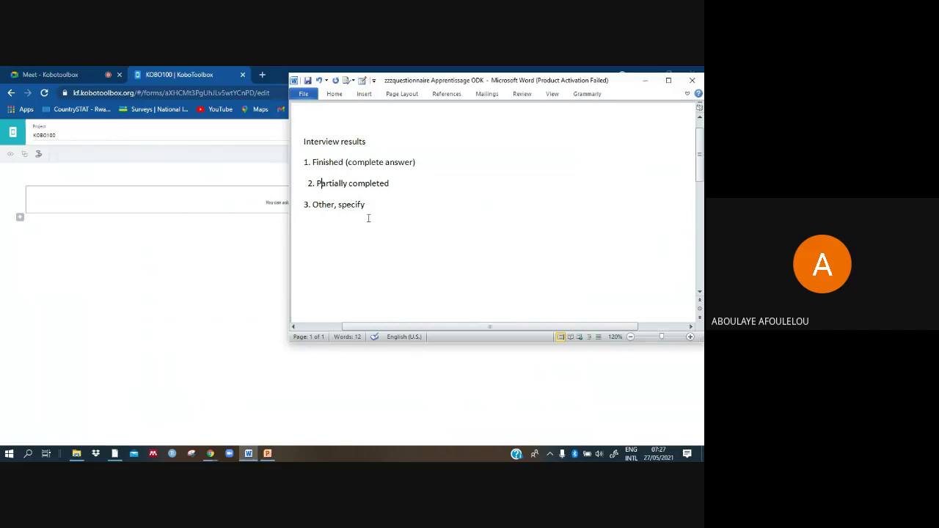
click(185, 252)
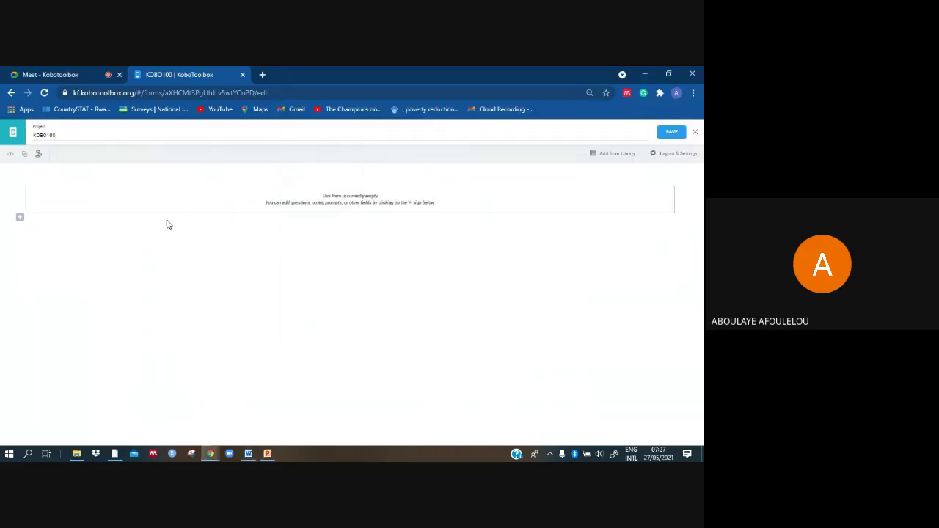
click(20, 219)
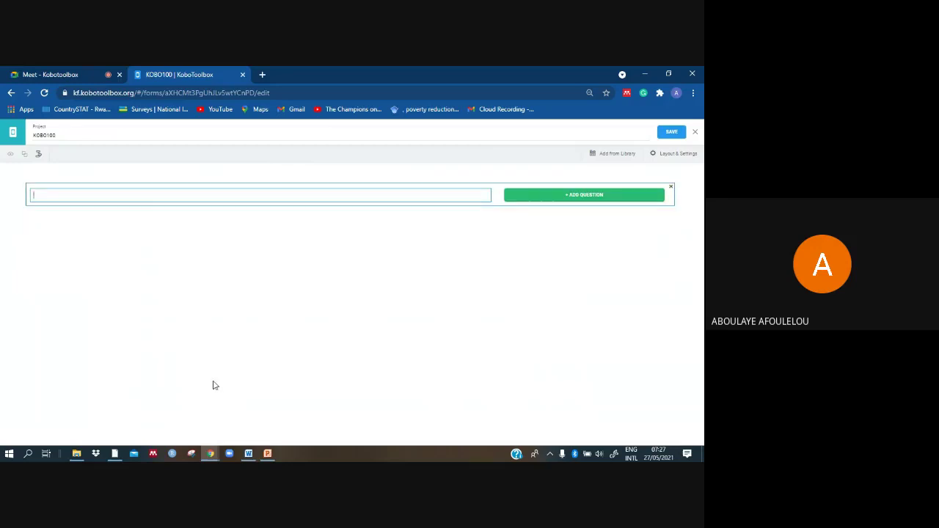
click(248, 453)
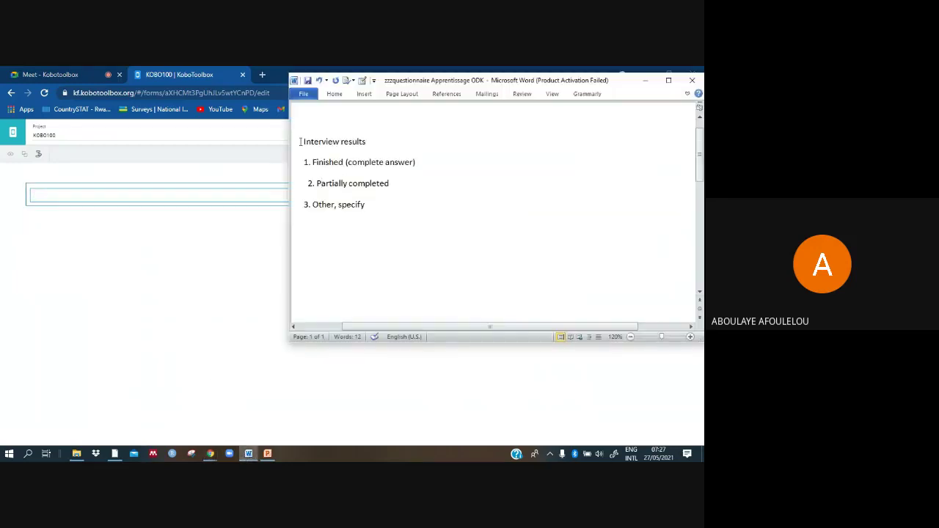
drag(301, 142, 372, 142)
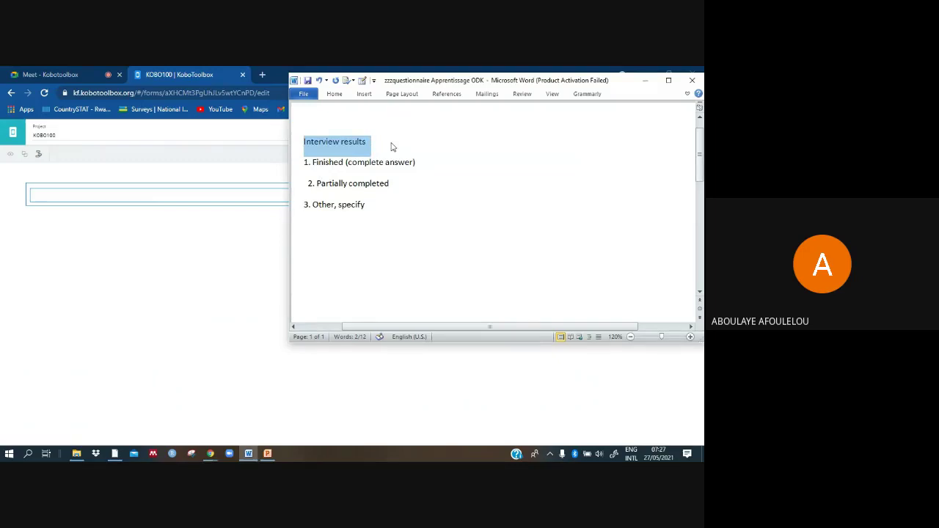
click(390, 142)
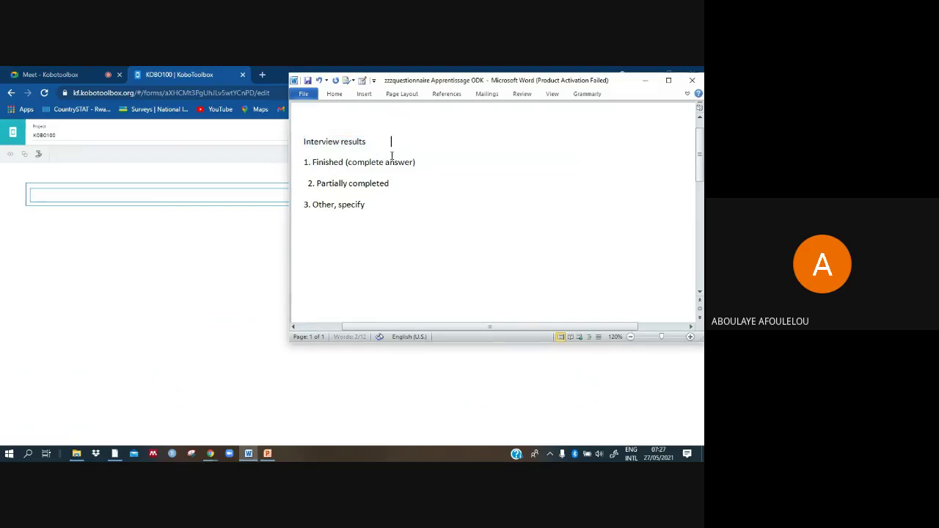
click(167, 196)
text(Interview results 1.finished (complete answer)  2.partially completed 3. Other, specify)
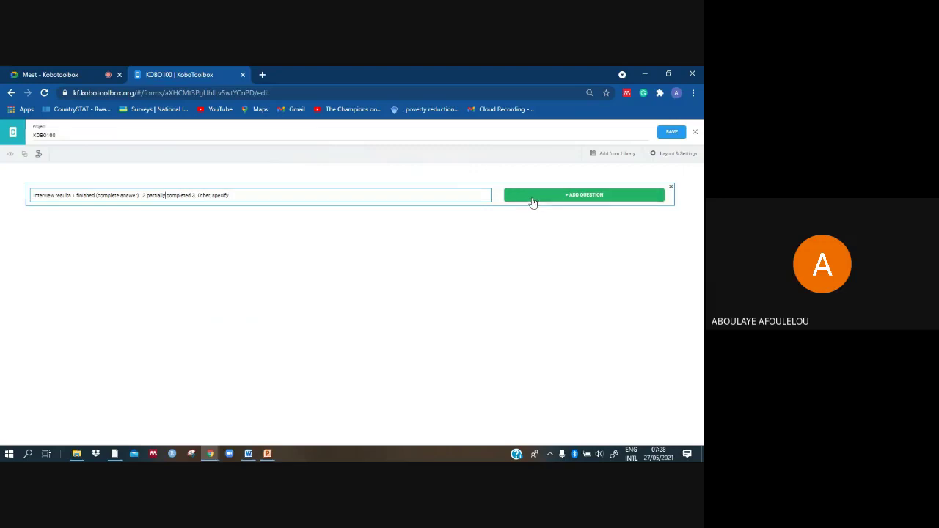
Step: Shorten the question text to "Interview results 1.finished (complete answer)" and add it as a Select One question
click(281, 198)
key(BackSpace)
key(BackSpace)
key(BackSpace)
key(BackSpace)
key(BackSpace)
key(BackSpace)
key(BackSpace)
key(BackSpace)
key(BackSpace)
key(BackSpace)
key(BackSpace)
key(BackSpace)
key(BackSpace)
key(BackSpace)
key(BackSpace)
key(BackSpace)
key(BackSpace)
key(BackSpace)
key(BackSpace)
key(BackSpace)
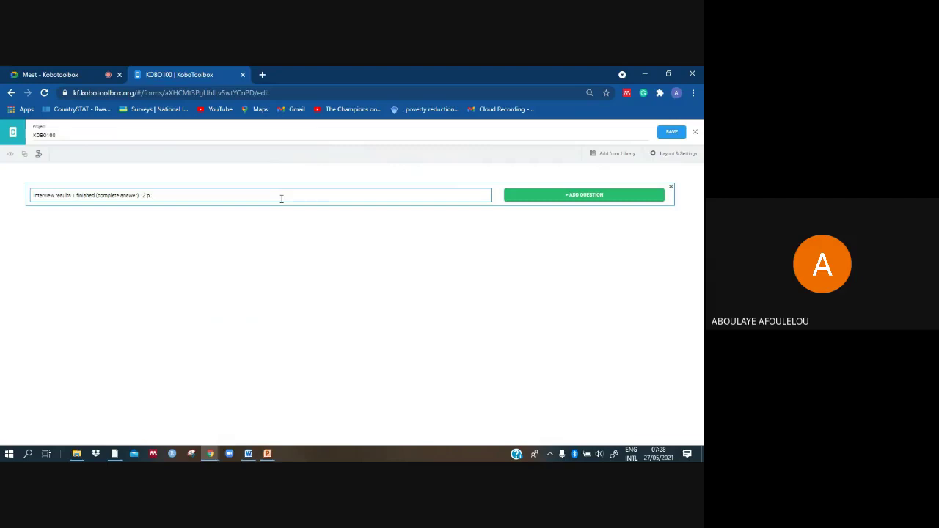
key(BackSpace)
key(BackSpace)
key(BackSpace)
key(BackSpace)
click(518, 196)
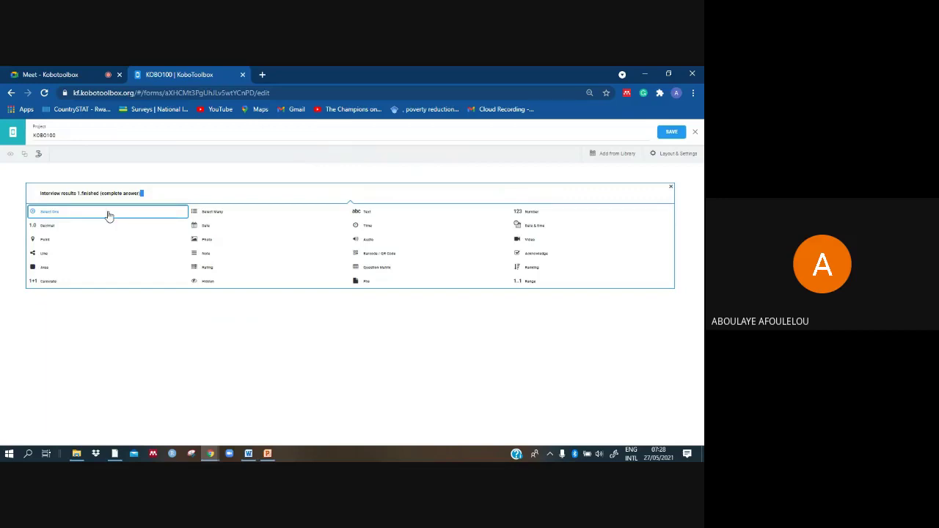
click(109, 215)
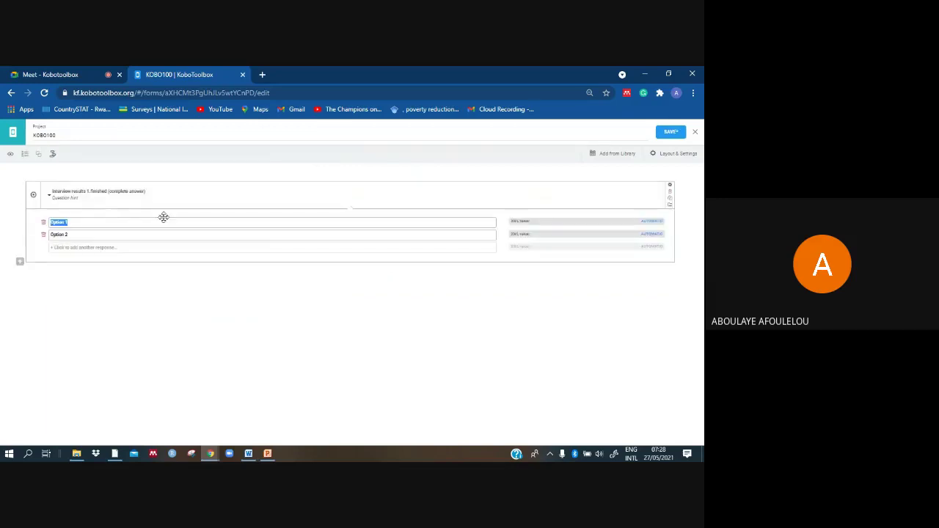
Step: Replace Option 1 with "1. Finished (complete answer)" copied from the Word questionnaire and set its XML value to 1
click(116, 224)
key(BackSpace)
key(BackSpace)
key(BackSpace)
key(BackSpace)
key(BackSpace)
key(BackSpace)
key(BackSpace)
key(BackSpace)
text(q)
key(BackSpace)
mouse_move(247, 455)
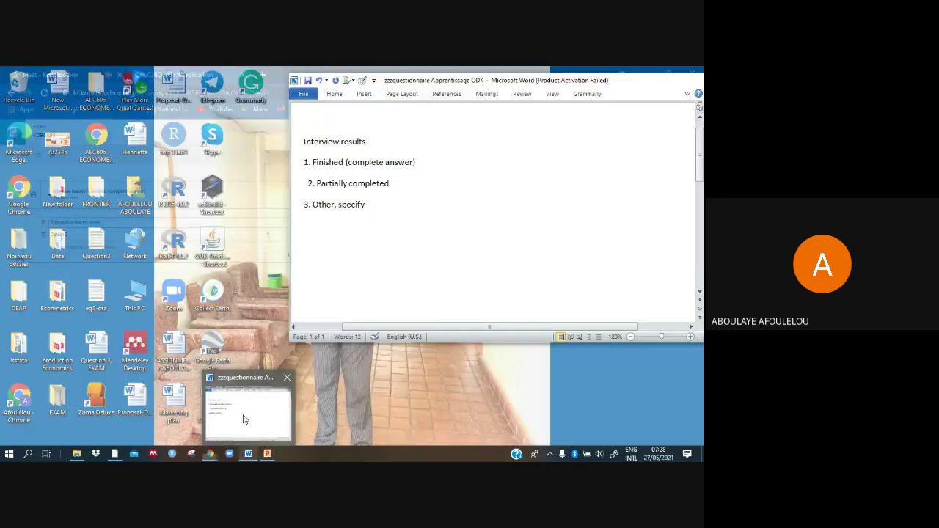
click(245, 419)
drag(303, 162, 424, 163)
key(ctrl+c)
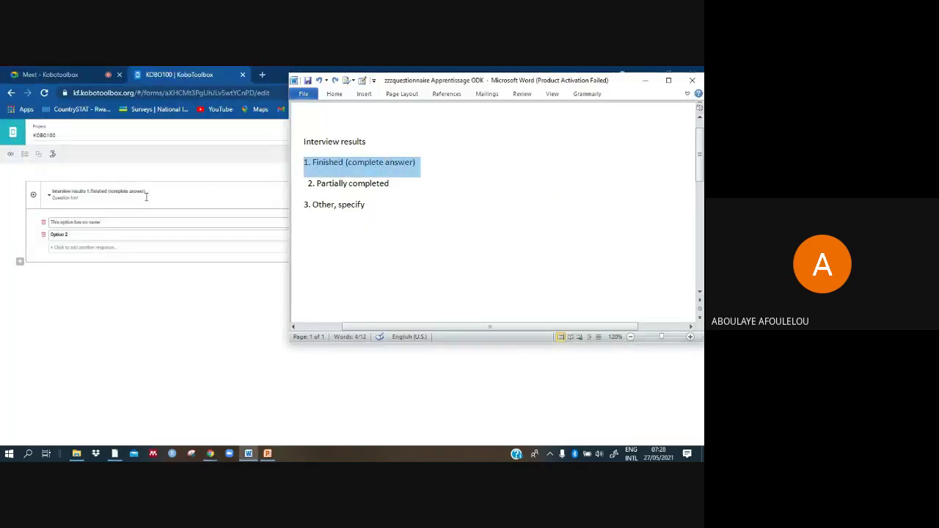
click(147, 222)
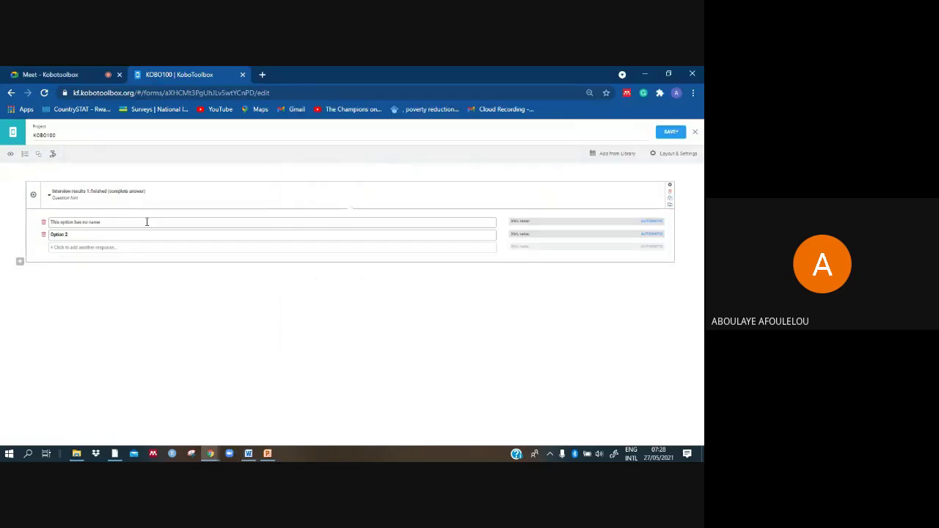
key(ctrl+v)
click(665, 219)
text(1)
Step: Replace Option 2 with "2. Partially completed" copied from the Word questionnaire
mouse_move(248, 454)
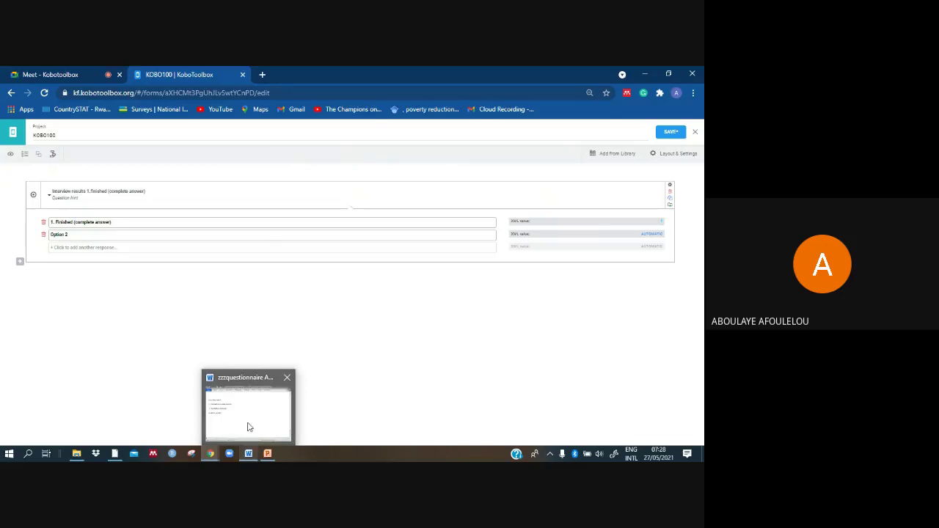
click(248, 427)
drag(305, 183, 413, 188)
key(ctrl+c)
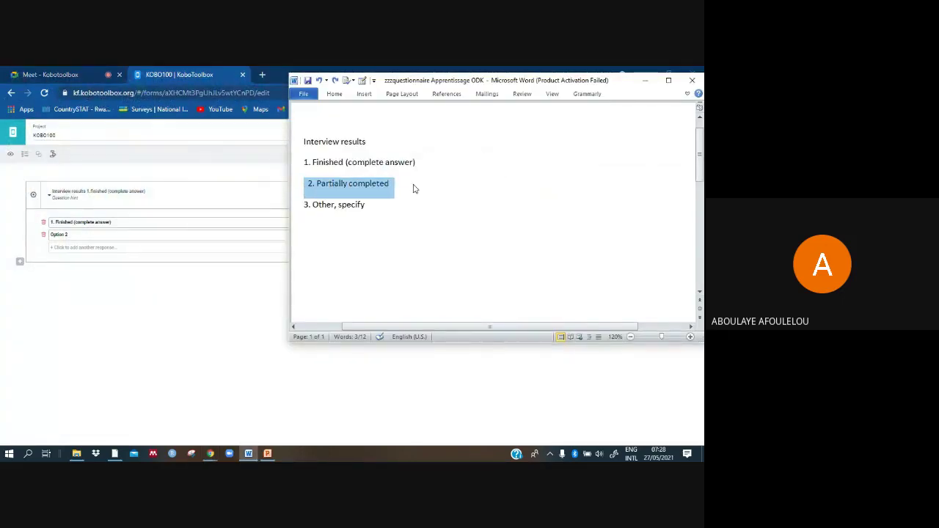
click(134, 236)
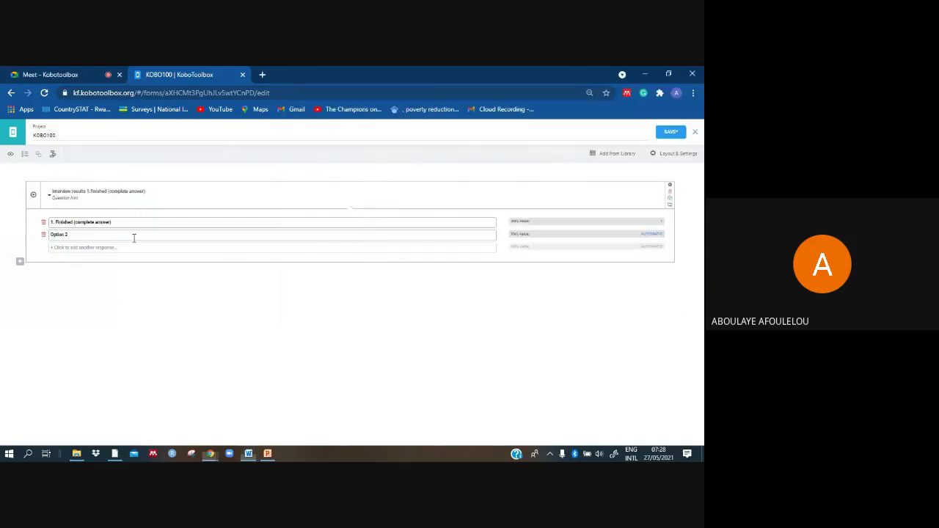
key(BackSpace)
key(BackSpace)
key(BackSpace)
key(BackSpace)
key(BackSpace)
key(BackSpace)
key(BackSpace)
key(BackSpace)
key(ctrl+v)
Step: Remove the leading numbers from the "Finished (complete answer)" and "Partially completed" options
click(56, 222)
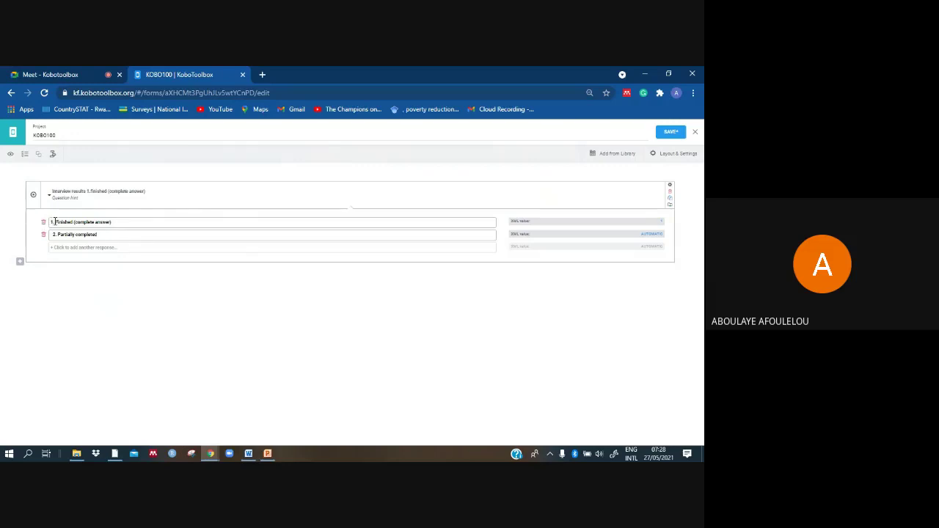
key(BackSpace)
key(BackSpace)
key(BackSpace)
click(55, 235)
key(BackSpace)
key(BackSpace)
key(BackSpace)
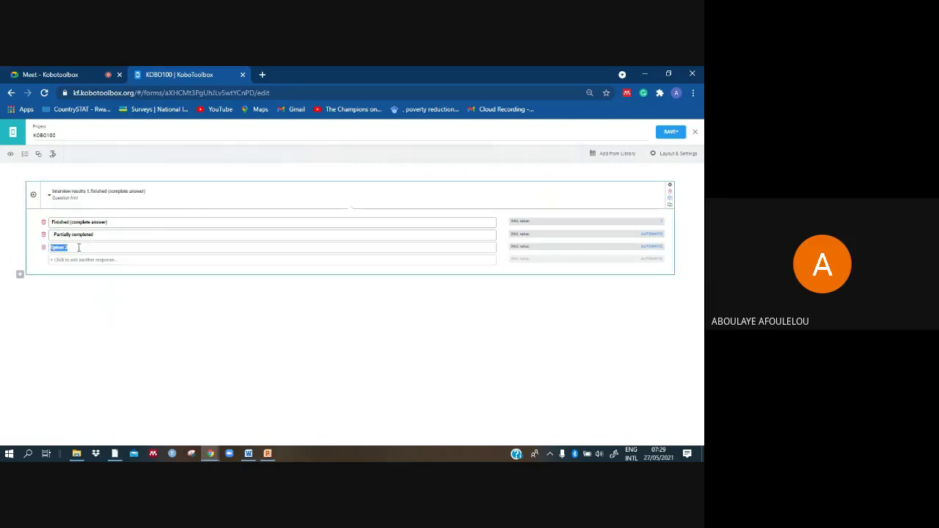
Step: Name the third response option "Other" and enter XML values for the second and third options
text(Other)
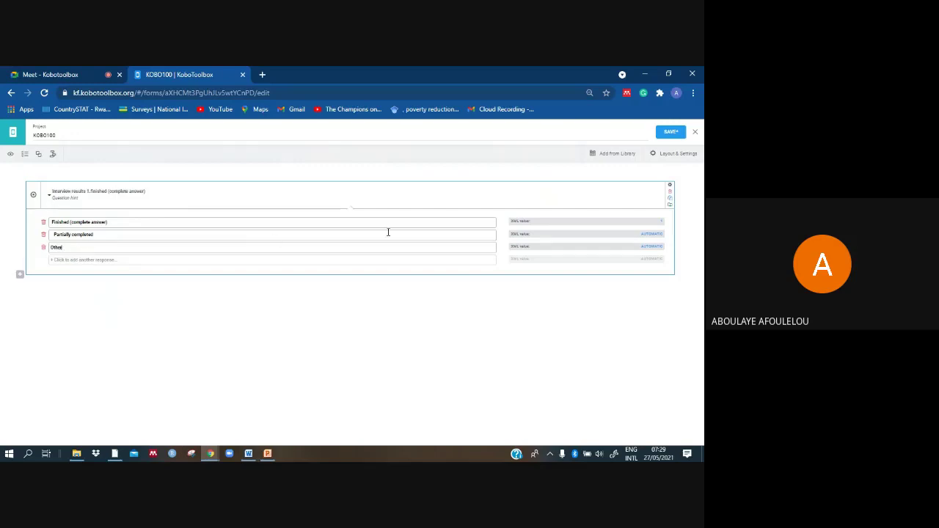
click(662, 235)
Step: Add a Text question titled "If other precise" below the interview results question
click(21, 278)
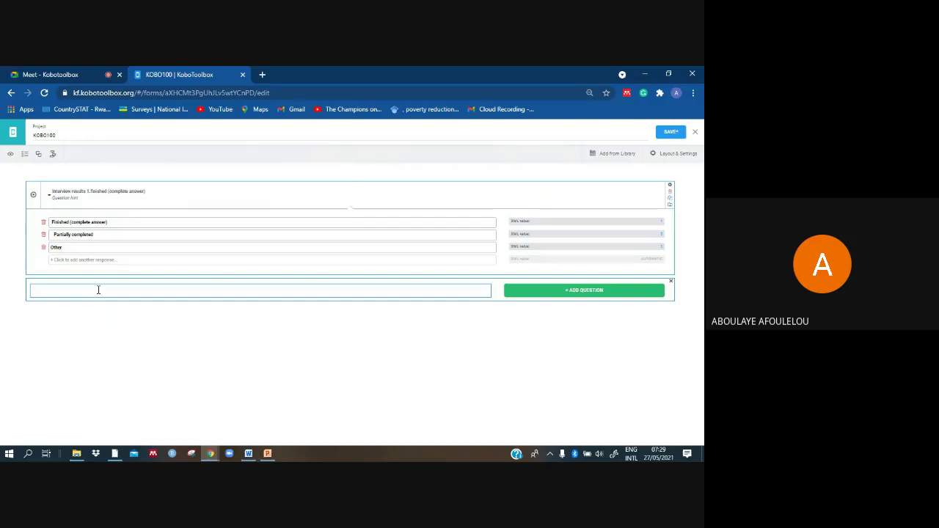
text(If other precise)
click(567, 292)
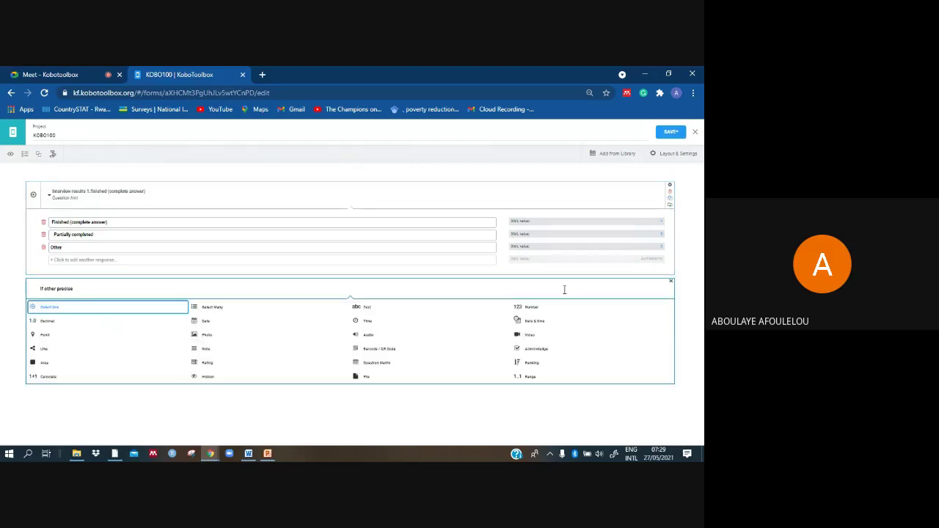
click(368, 309)
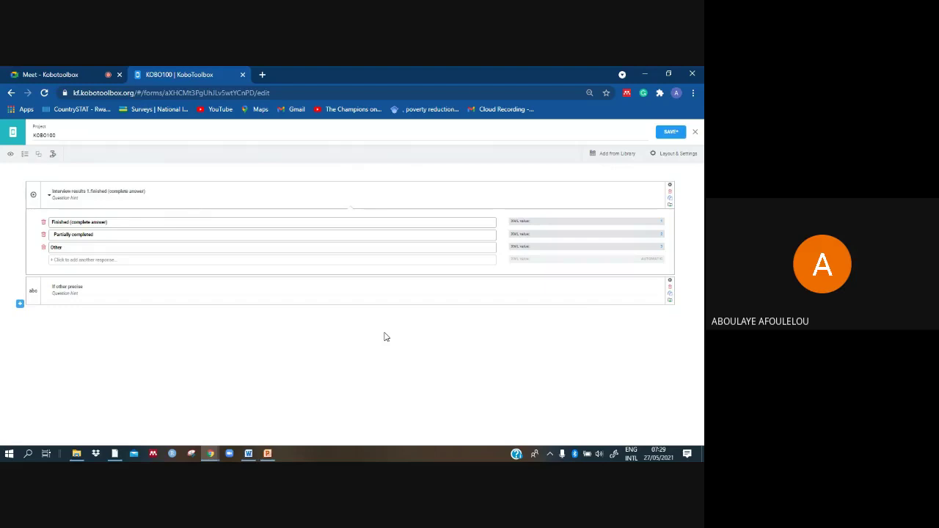
Step: Add skip logic to show "If other precise" only when the interview results answer is "Other", and save the form
click(670, 283)
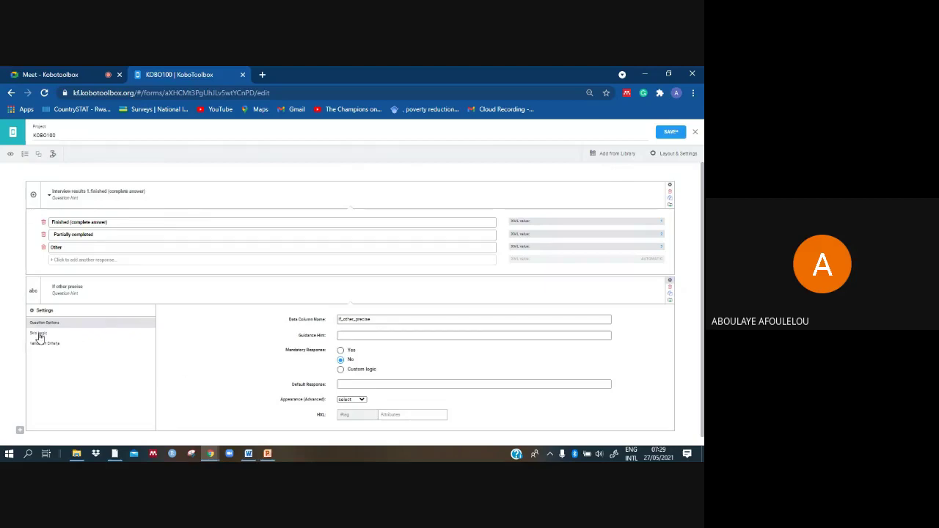
click(39, 334)
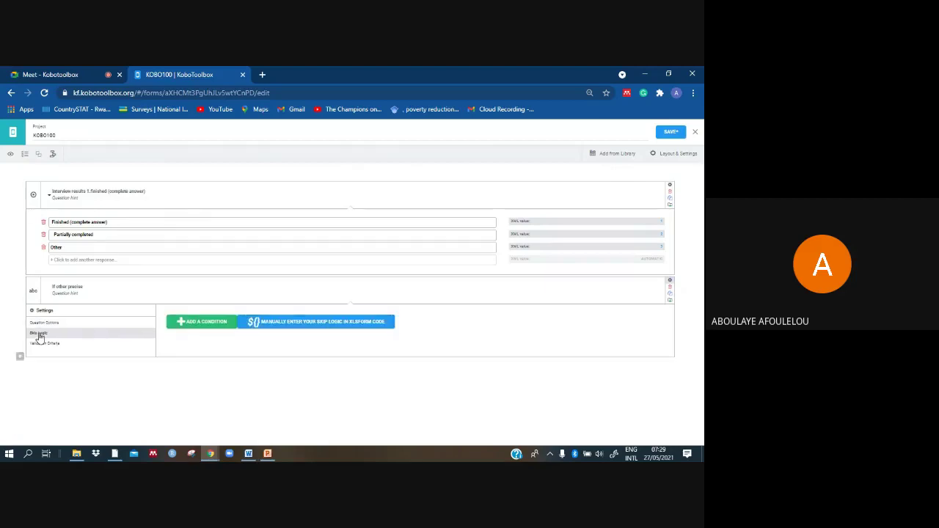
click(205, 322)
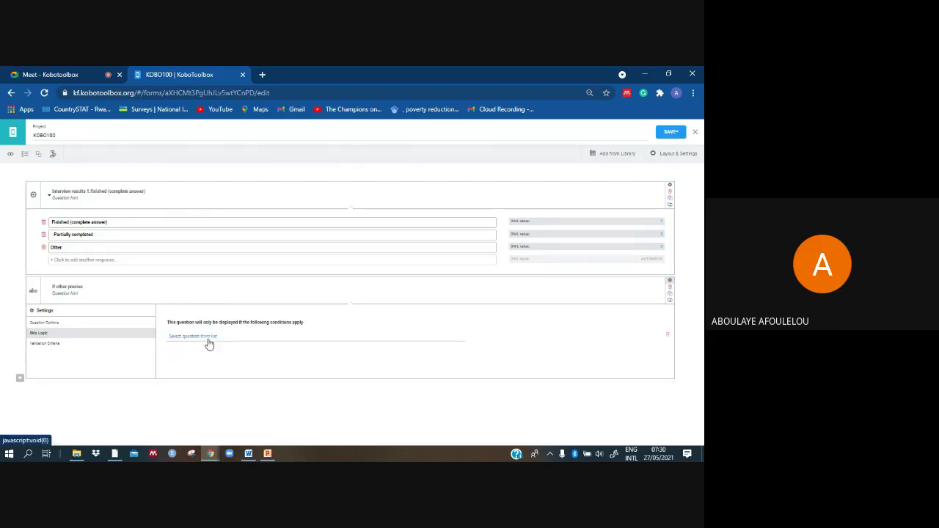
click(209, 340)
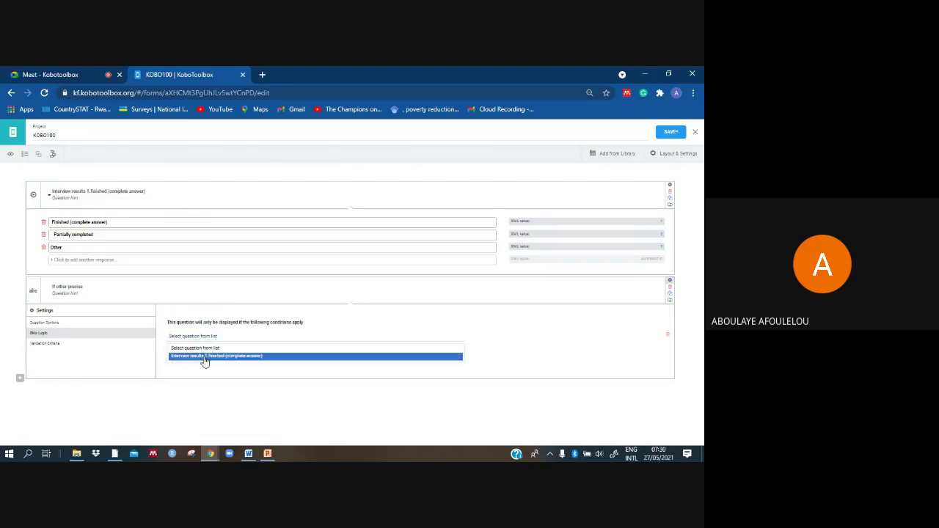
click(205, 358)
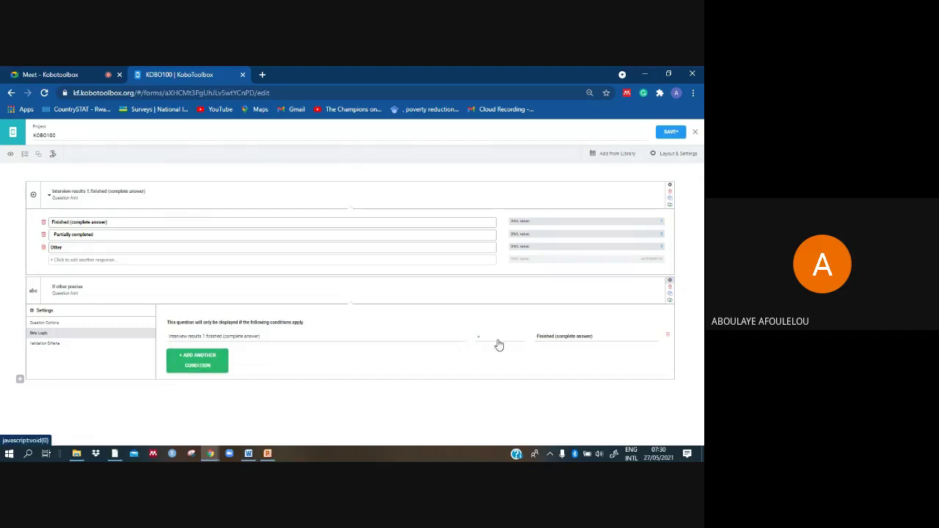
click(556, 344)
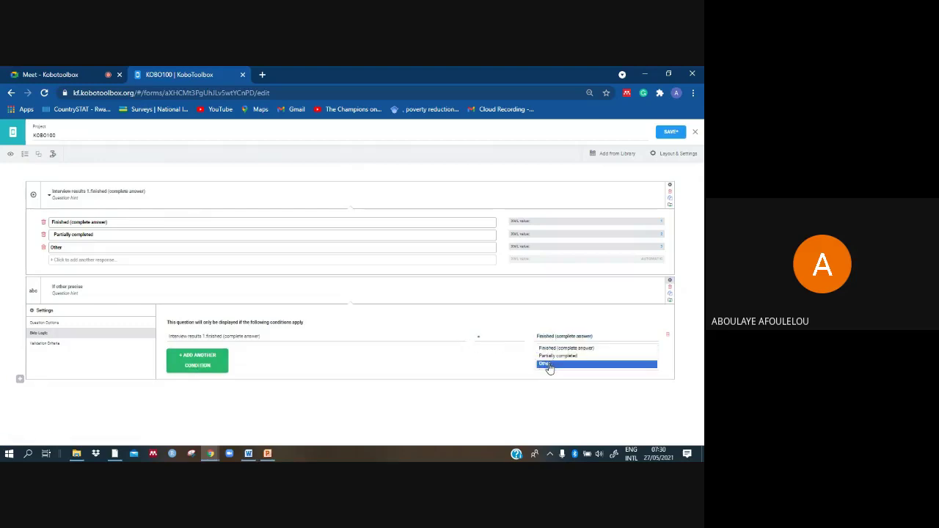
click(549, 365)
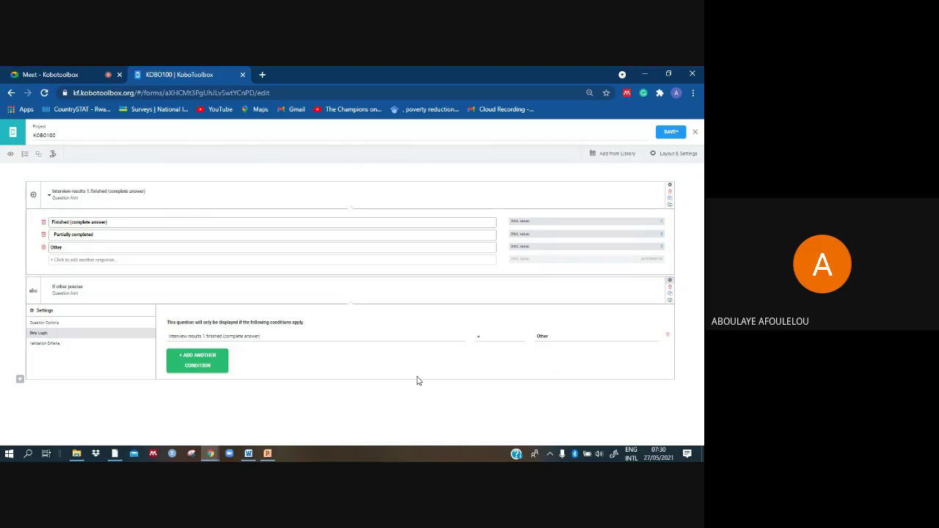
click(671, 284)
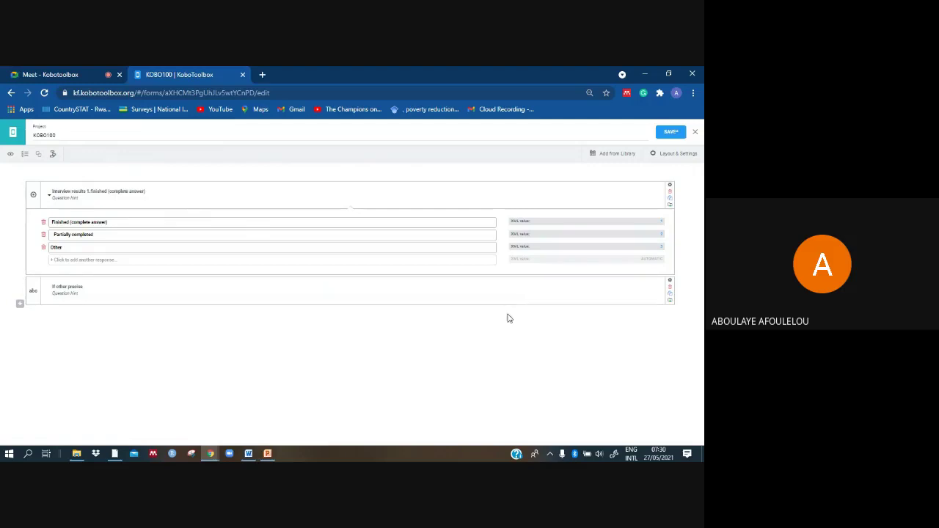
click(664, 137)
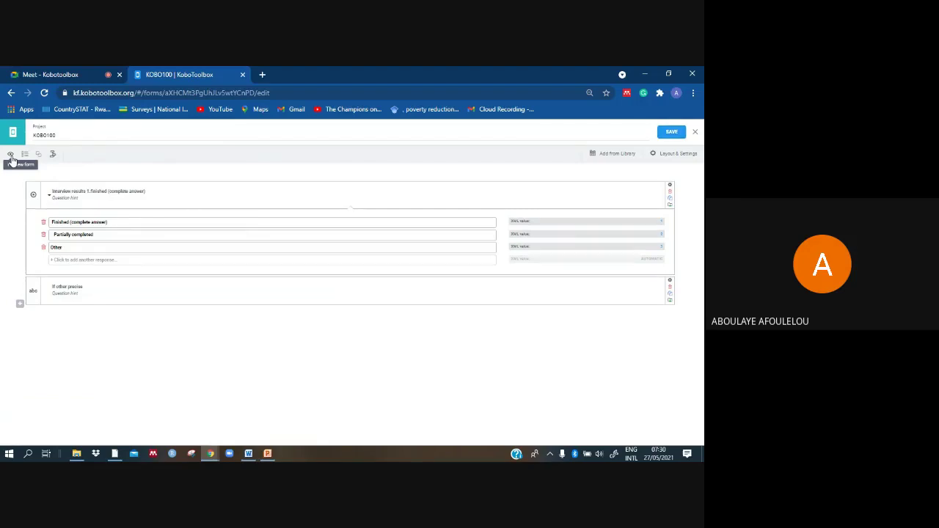
Step: Preview the form and test the skip logic by choosing "Other" and "Partially completed" in the interview results question
click(11, 157)
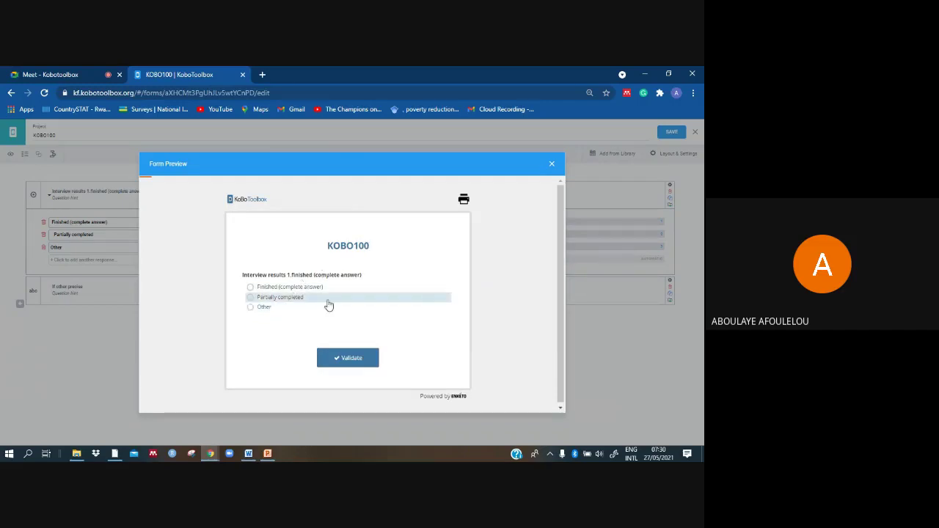
click(251, 307)
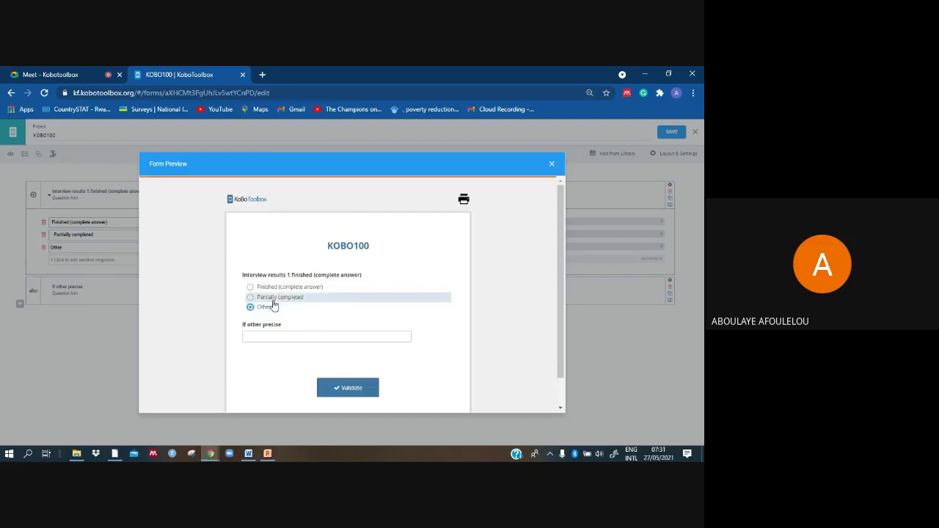
click(251, 298)
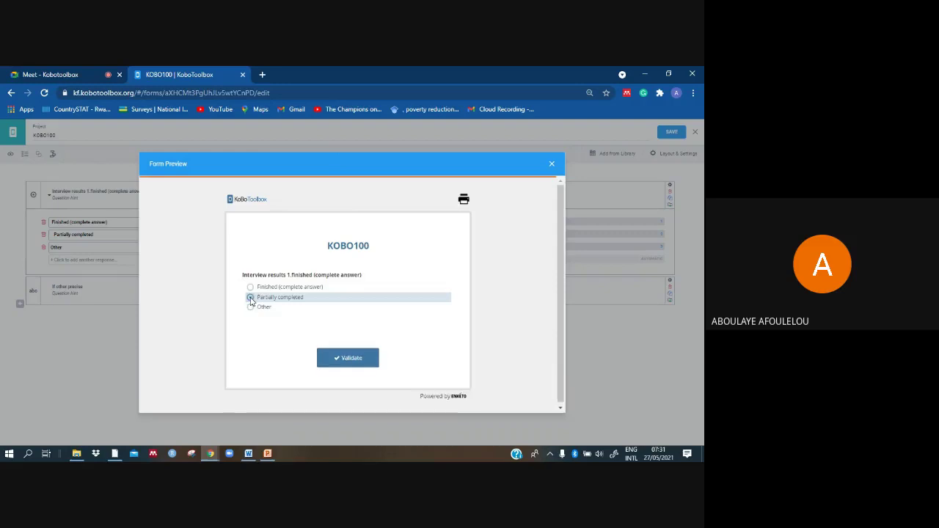